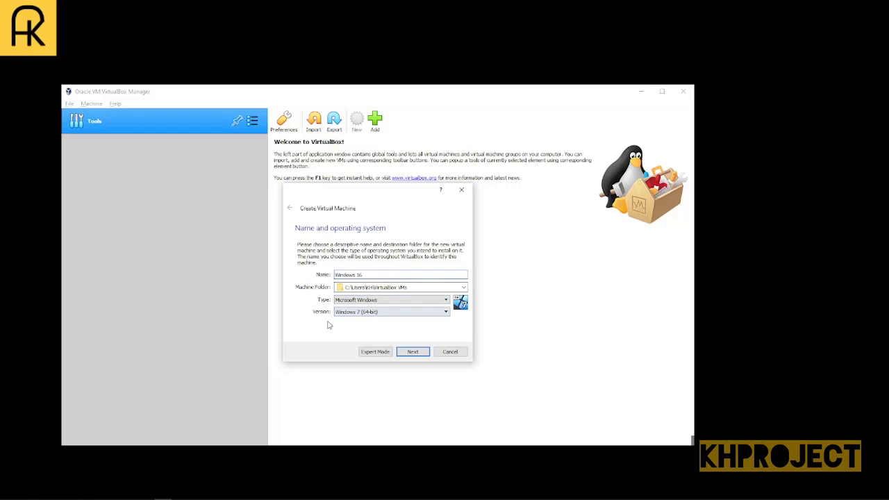
# - Set the new virtual machine's operating system version to Windows 2016 (64-bit) and continue to the memory size settings
pyautogui.click(375, 315)
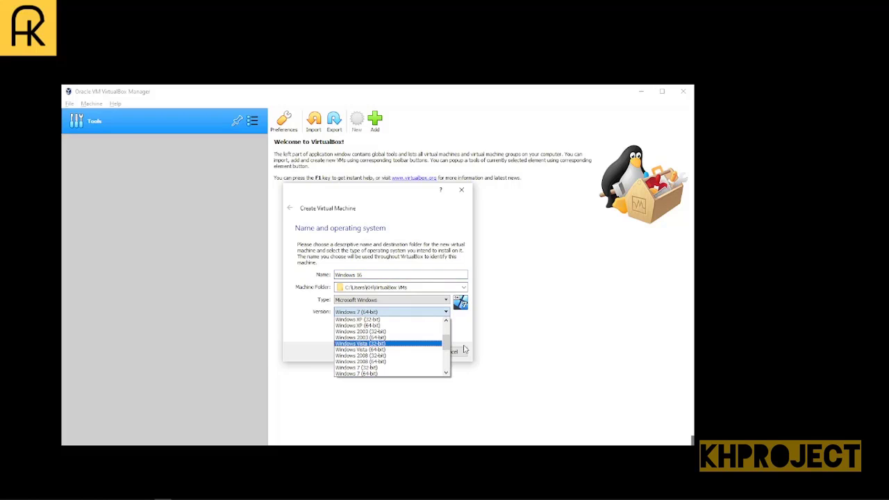
pyautogui.moveTo(448, 347); pyautogui.dragTo(445, 364)
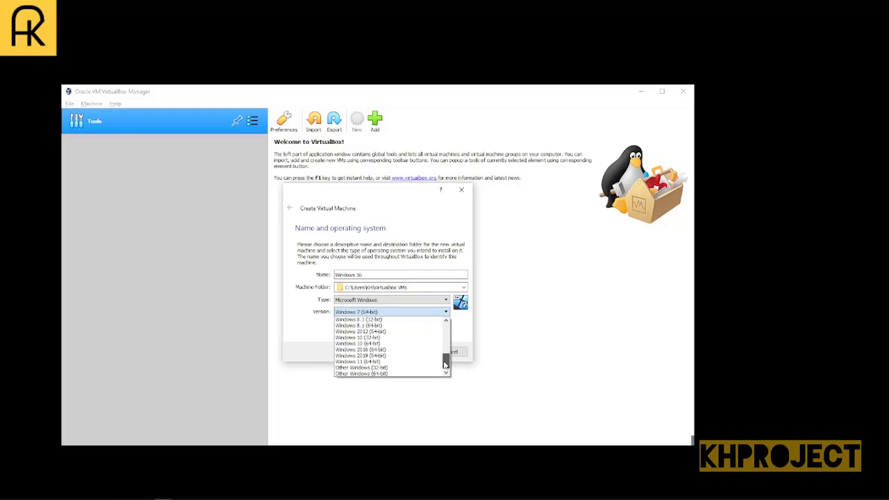
pyautogui.click(405, 351)
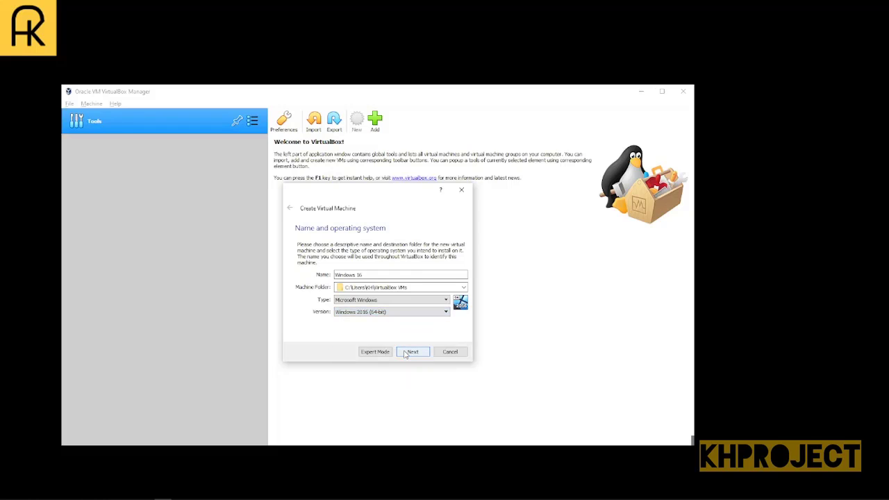
pyautogui.click(411, 353)
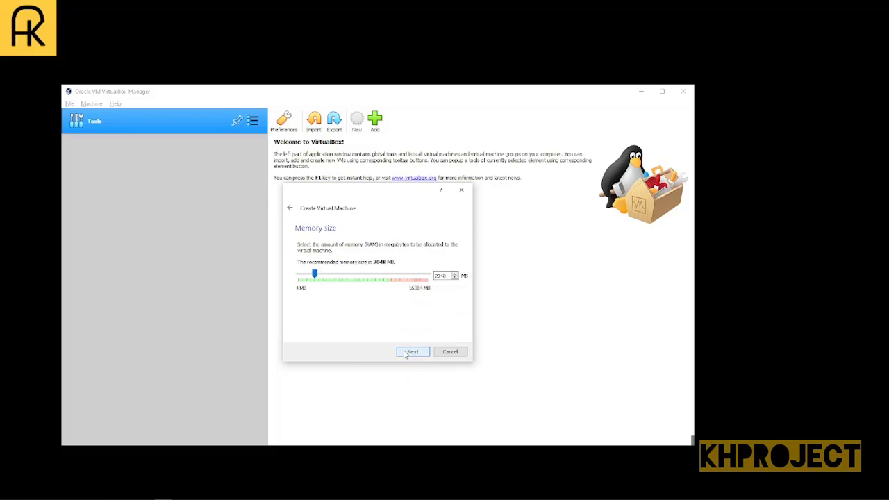
# - Allocate 4096 MB of memory to the virtual machine and continue to the hard disk settings
pyautogui.doubleClick(444, 275)
pyautogui.write('4096')
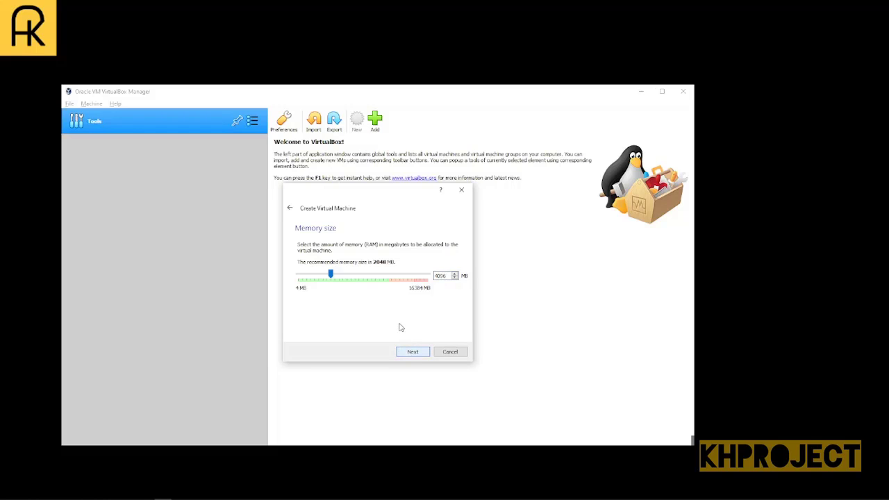
pyautogui.click(413, 353)
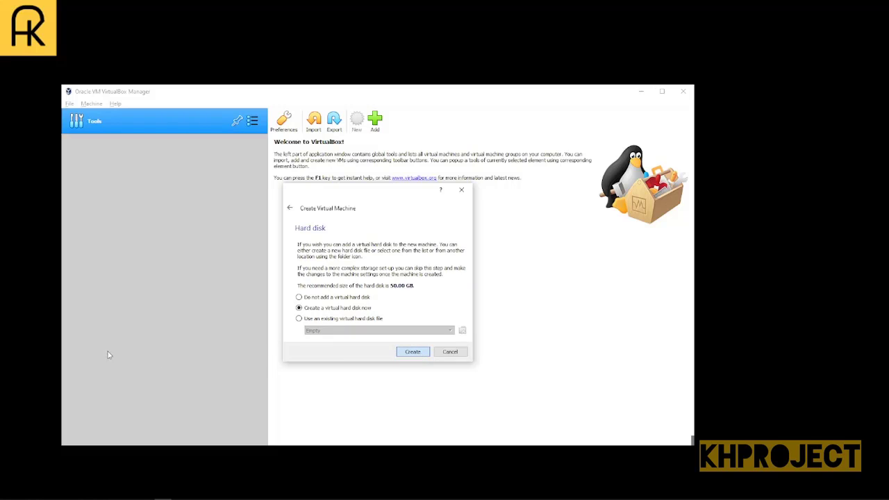
# - Create a new dynamically allocated VDI virtual hard disk of 100 GB for the machine
pyautogui.click(412, 351)
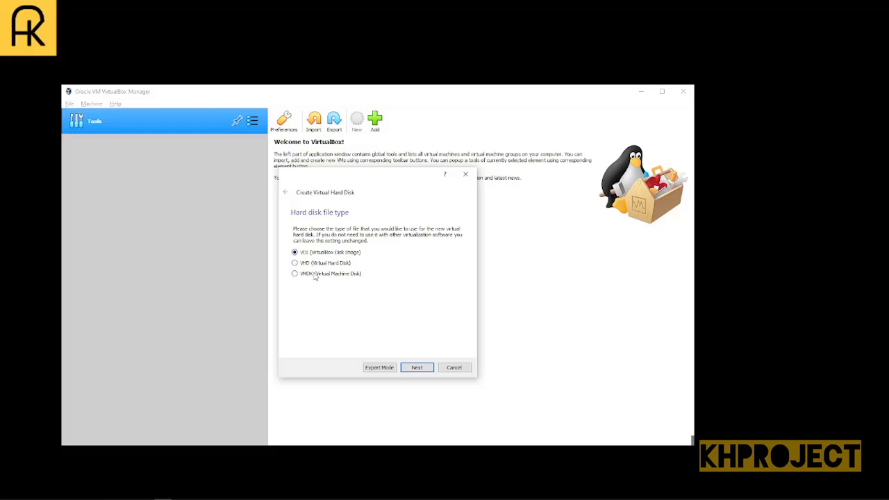
pyautogui.click(419, 371)
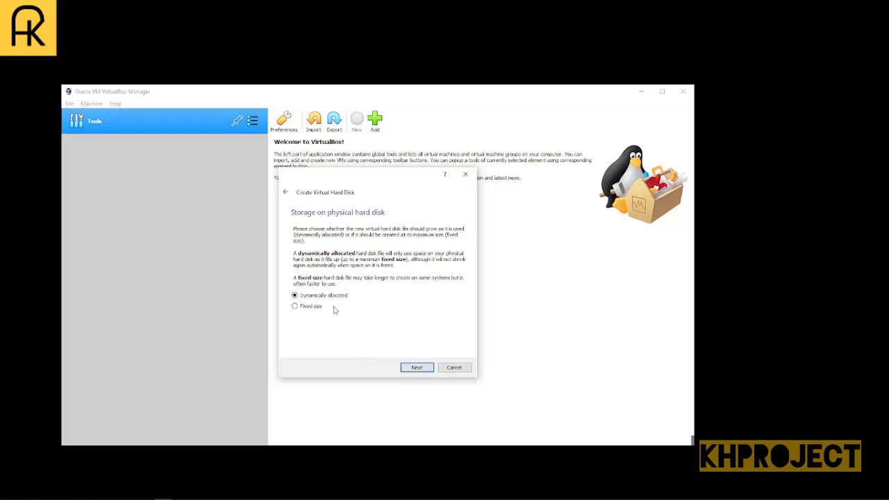
pyautogui.click(414, 366)
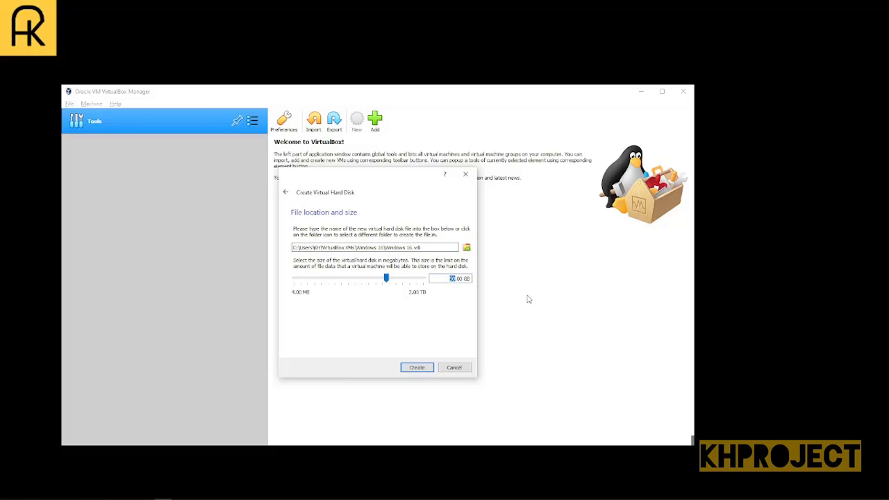
pyautogui.write('80')
pyautogui.click(417, 367)
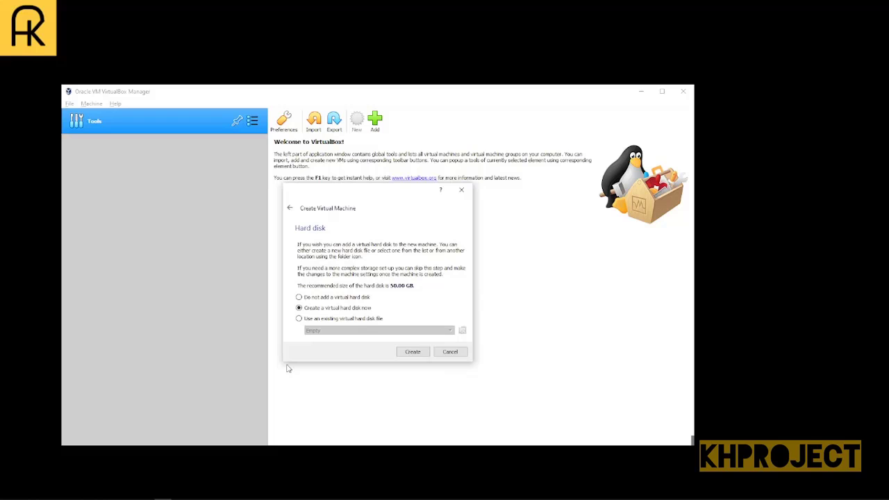
pyautogui.click(403, 352)
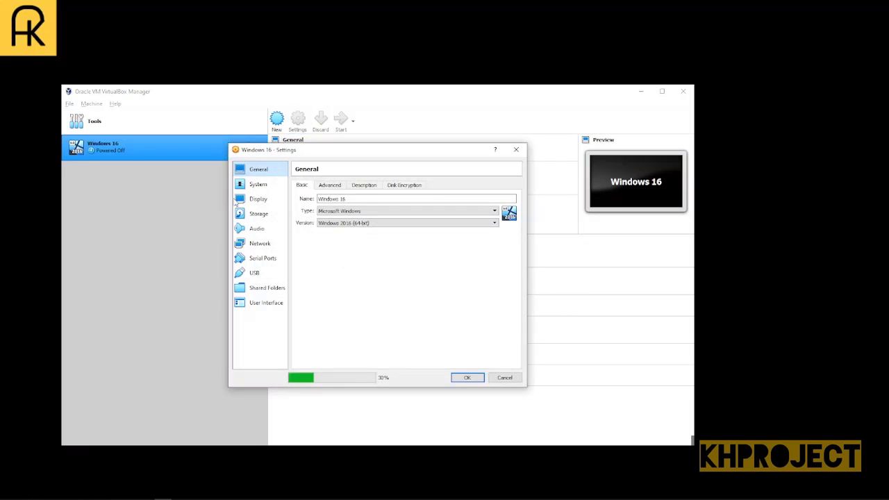
# - Load the Windows Server 2016 Eval 14393 ISO from the O: drive into the virtual machine's empty optical drive
pyautogui.click(271, 218)
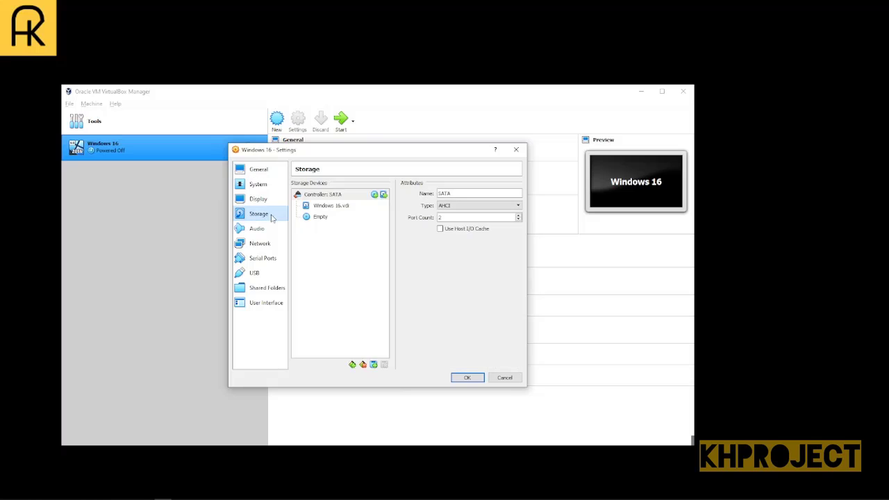
pyautogui.click(316, 218)
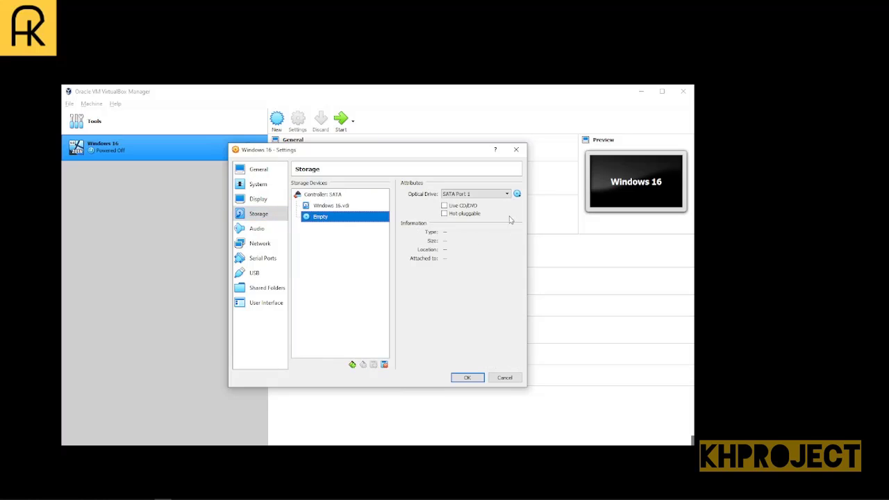
pyautogui.click(517, 194)
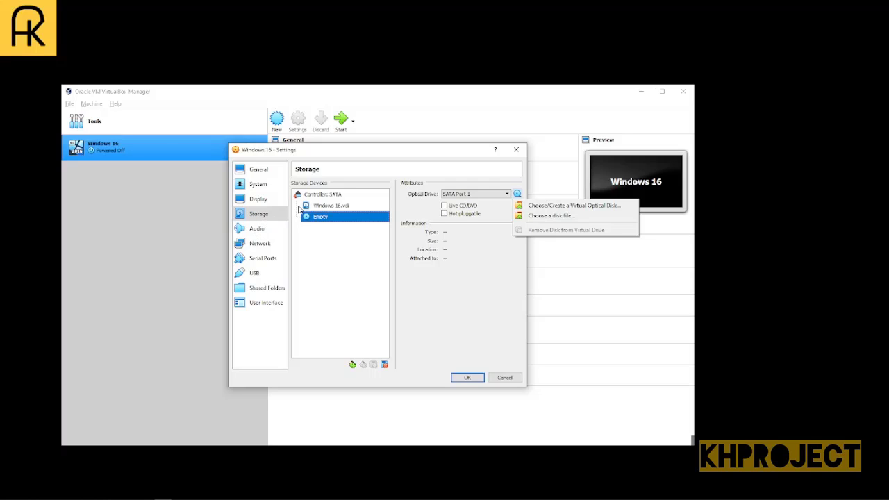
pyautogui.click(541, 217)
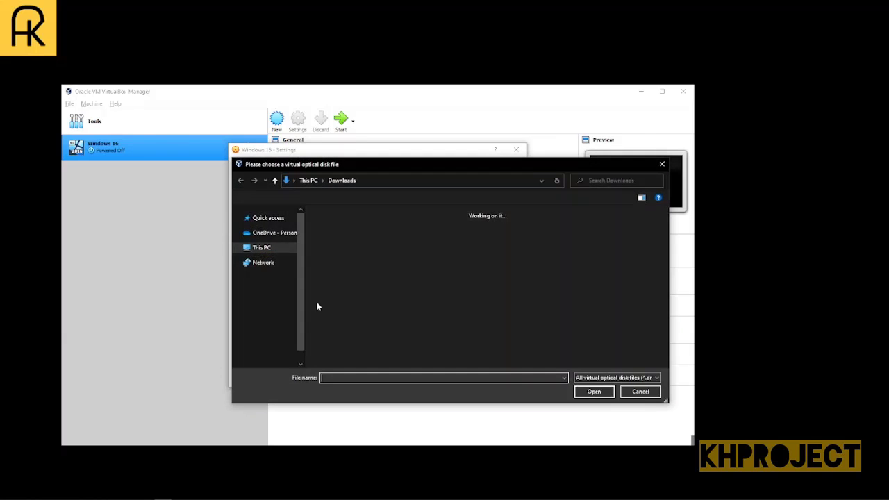
pyautogui.click(271, 341)
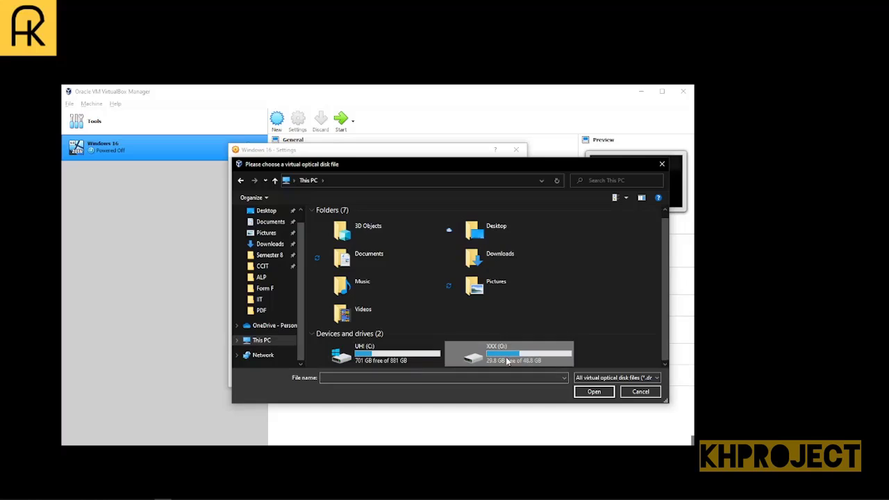
pyautogui.doubleClick(507, 359)
pyautogui.doubleClick(393, 311)
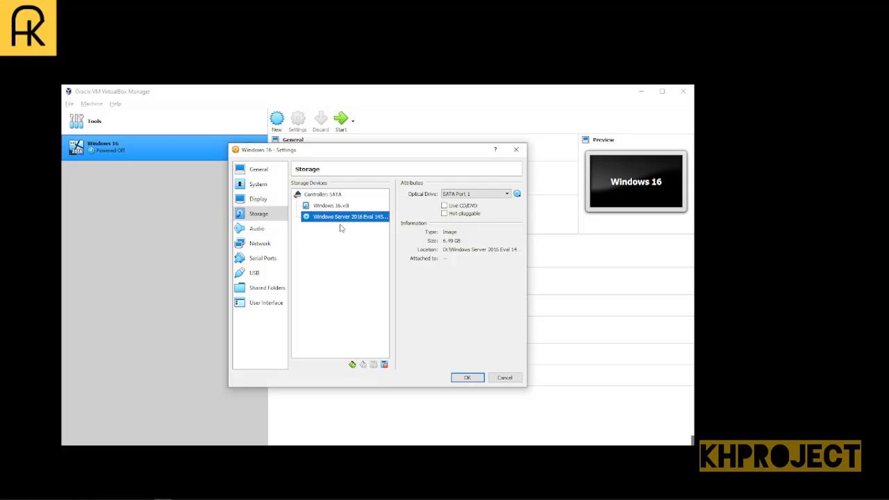
# - Attach network Adapter 1 to Bridged Adapter and save the virtual machine's settings
pyautogui.click(265, 246)
pyautogui.click(386, 214)
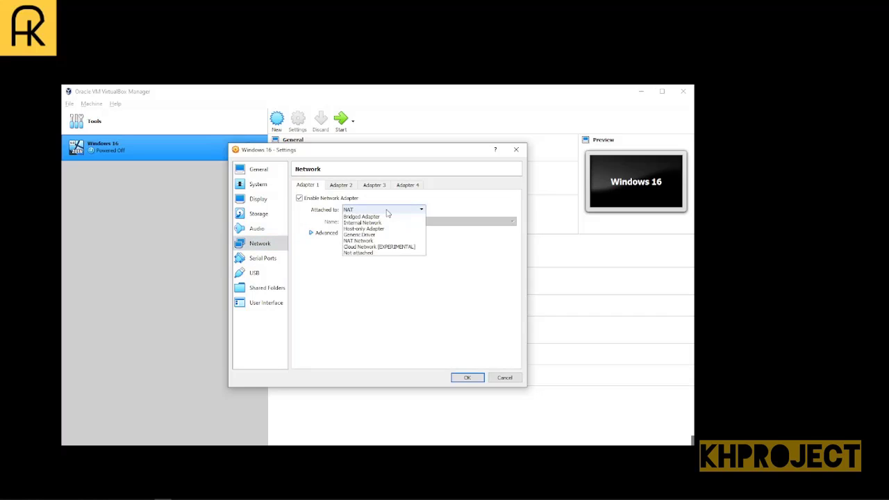
pyautogui.click(384, 227)
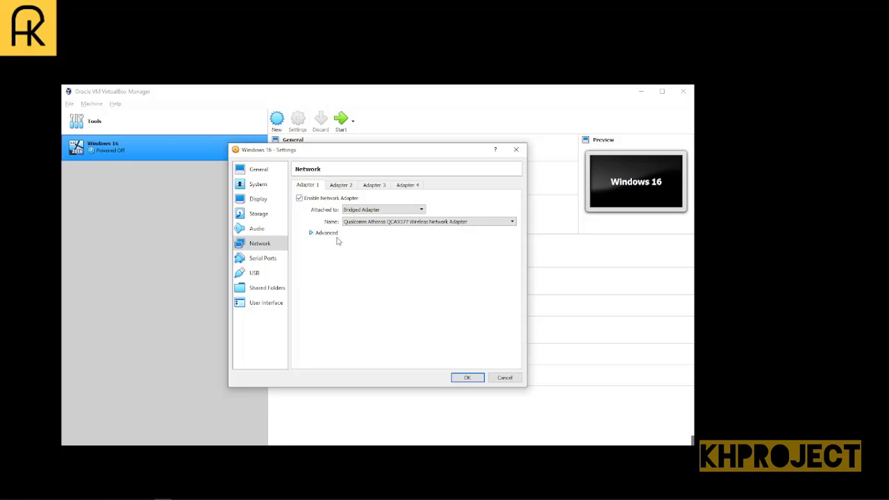
pyautogui.click(478, 378)
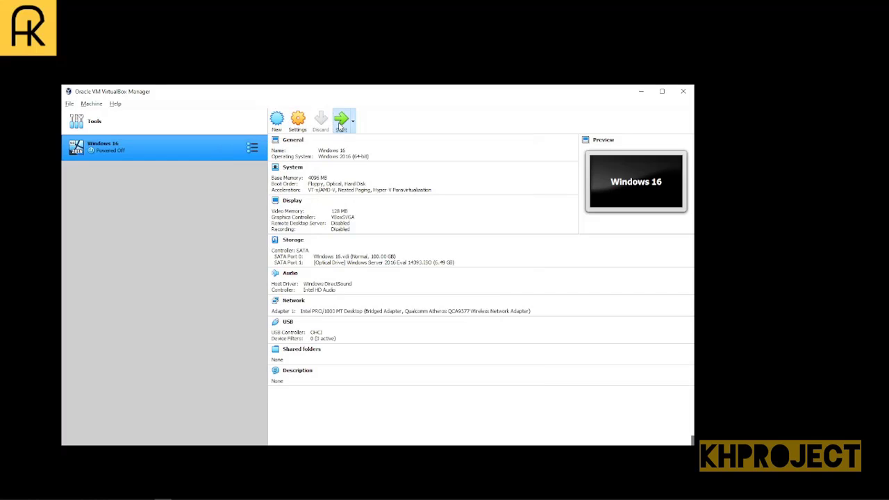
# - Start the Windows 16 machine and set up Indonesian (Indonesia) as time and currency format, with the US keyboard
pyautogui.click(339, 125)
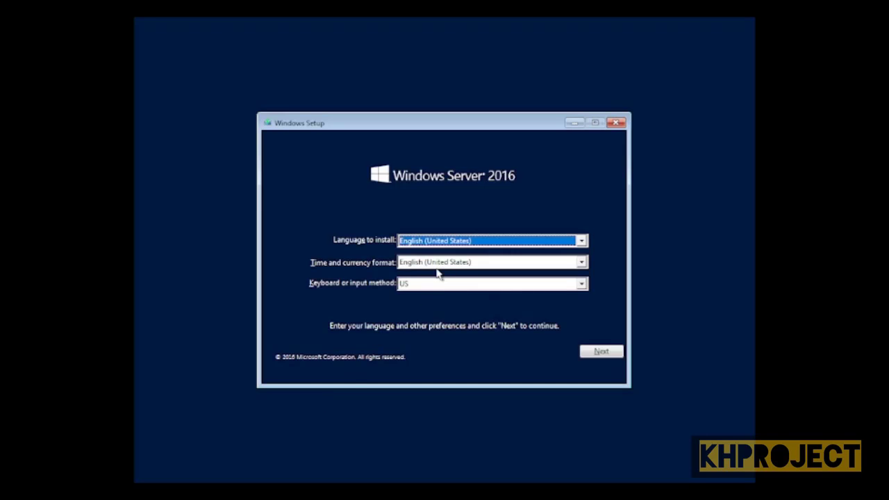
pyautogui.click(451, 262)
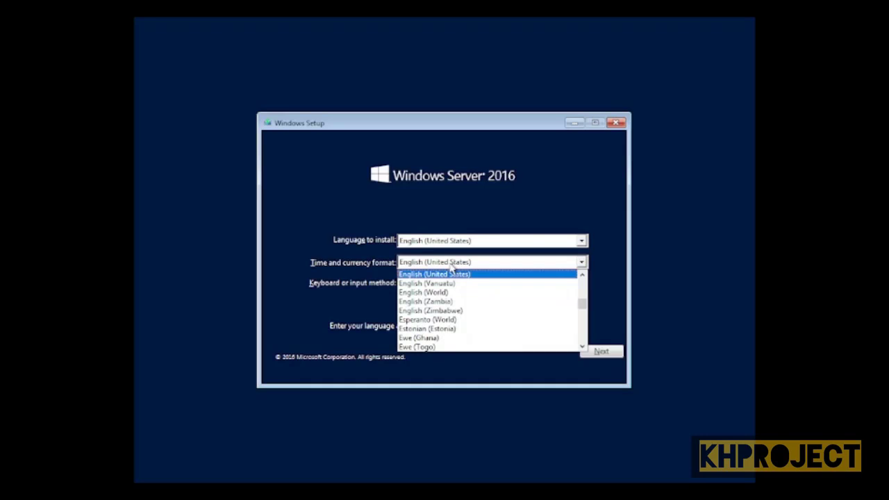
pyautogui.write('in')
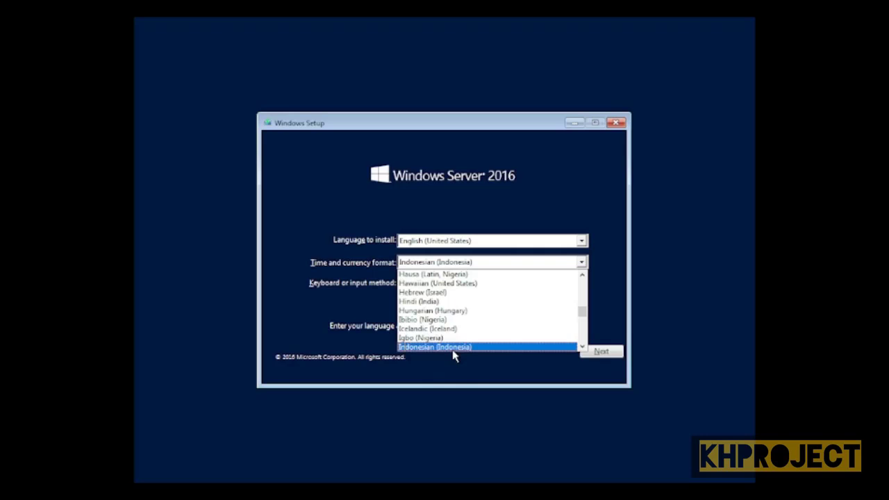
pyautogui.click(453, 350)
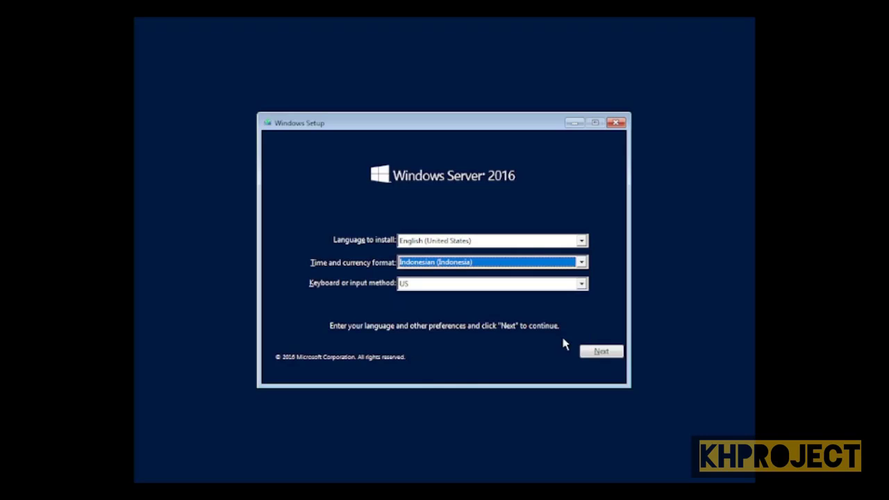
pyautogui.click(492, 284)
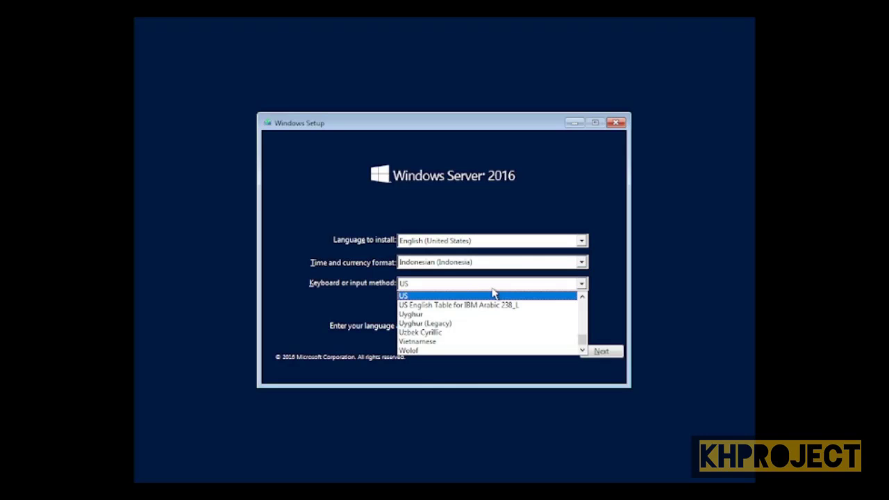
pyautogui.click(610, 300)
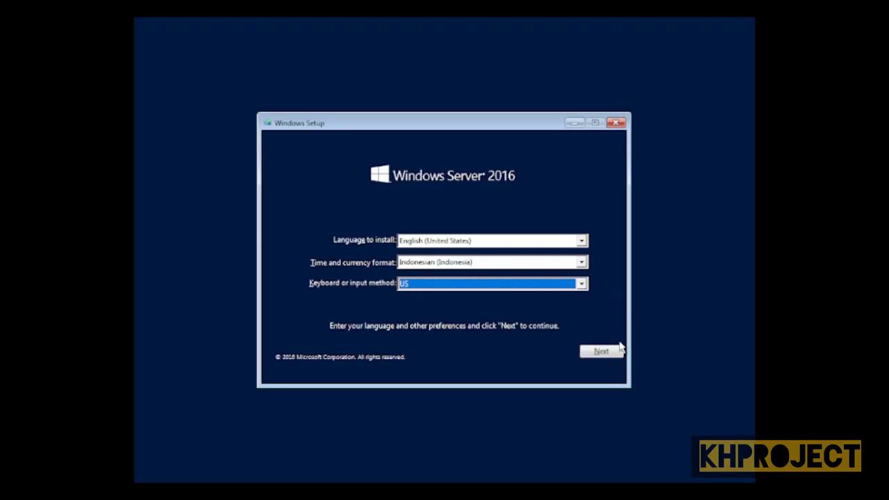
pyautogui.click(597, 351)
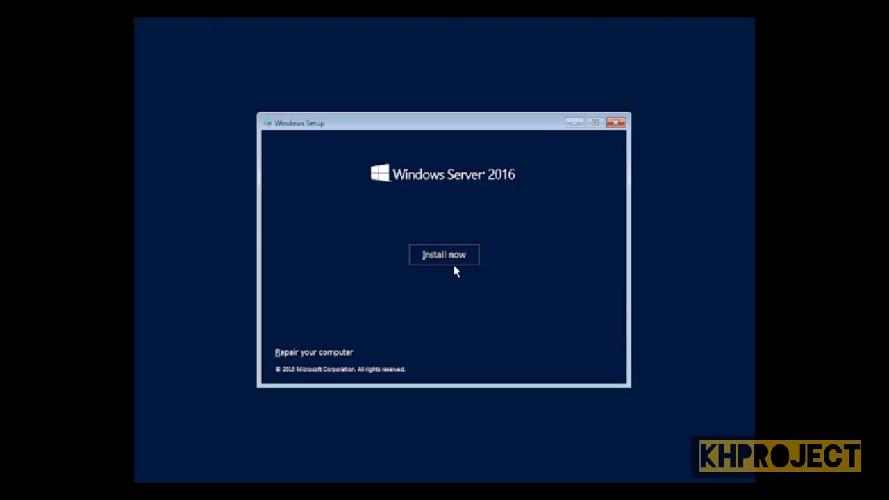
# - Begin the Windows installation and choose the Windows Server 2016 Standard Evaluation (Desktop Experience) edition
pyautogui.click(451, 262)
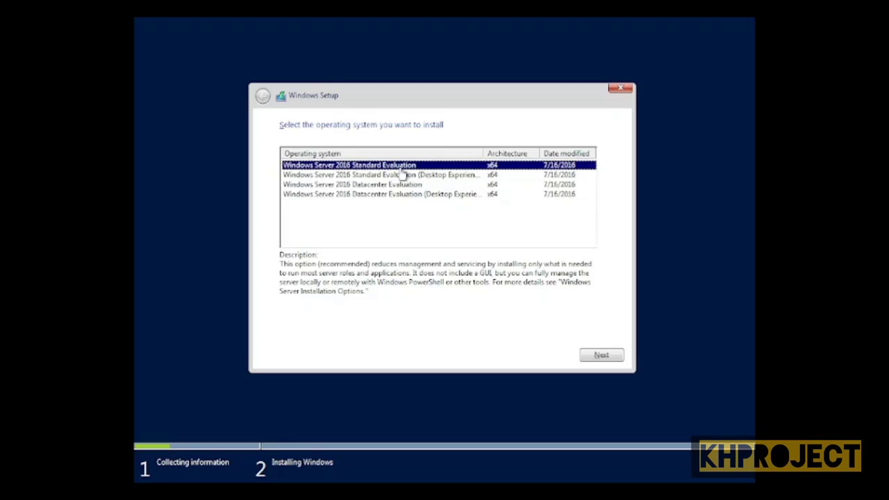
pyautogui.click(389, 176)
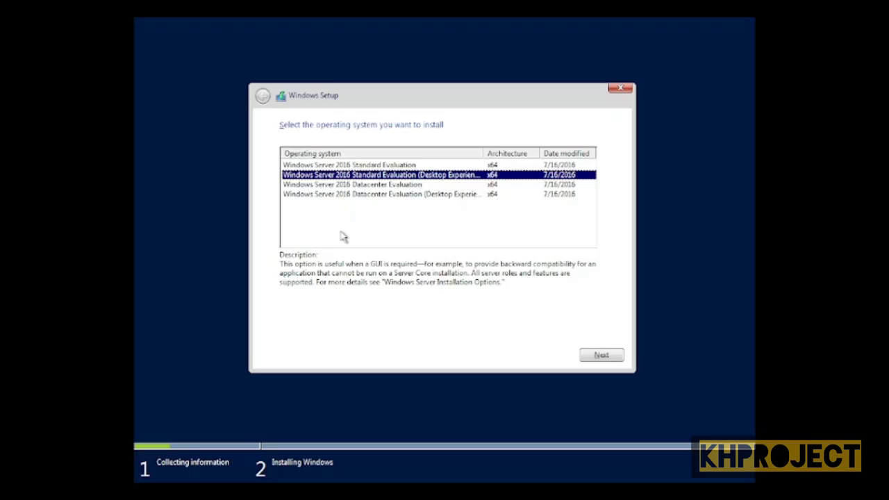
pyautogui.click(369, 186)
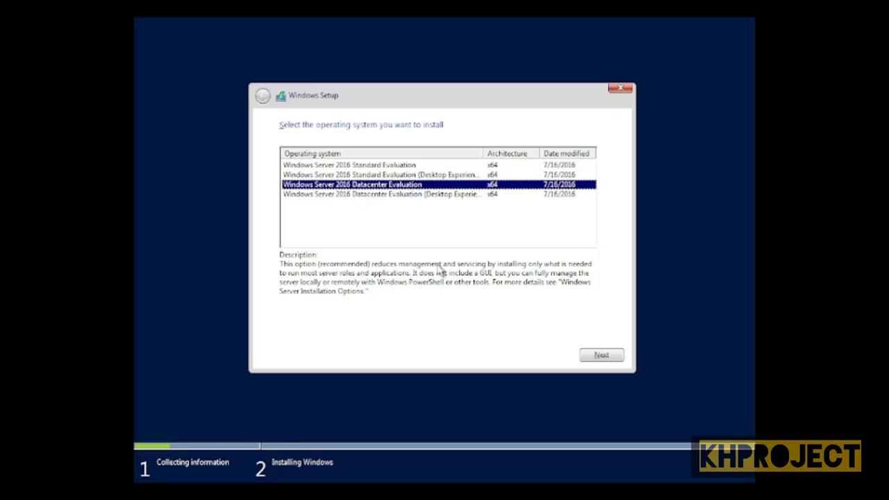
pyautogui.click(353, 175)
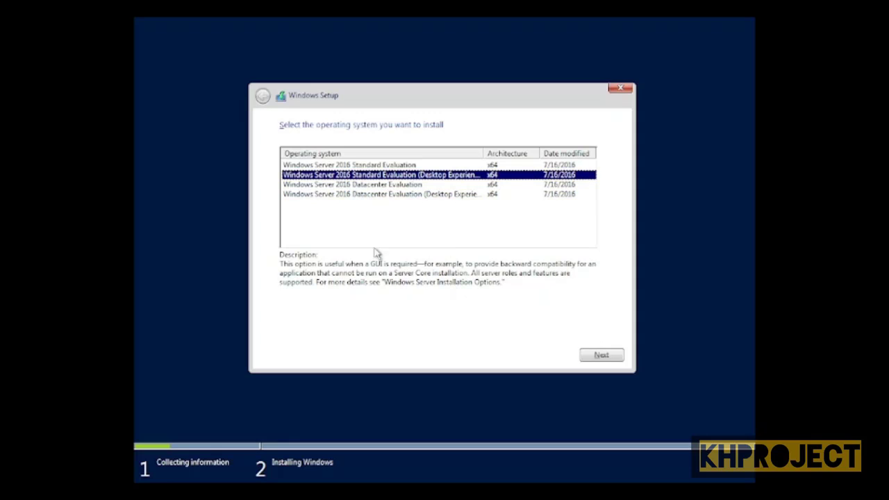
pyautogui.click(603, 355)
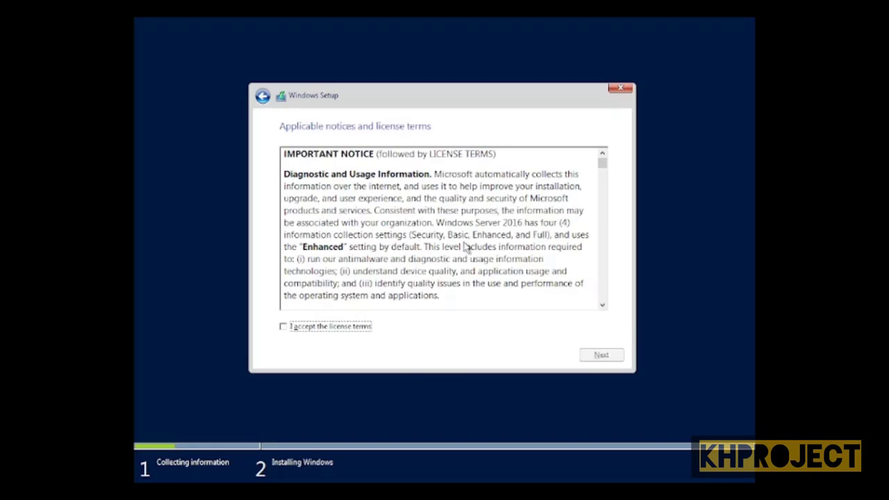
# - Accept the license terms and choose the Custom: Install Windows only (advanced) installation type
pyautogui.click(359, 330)
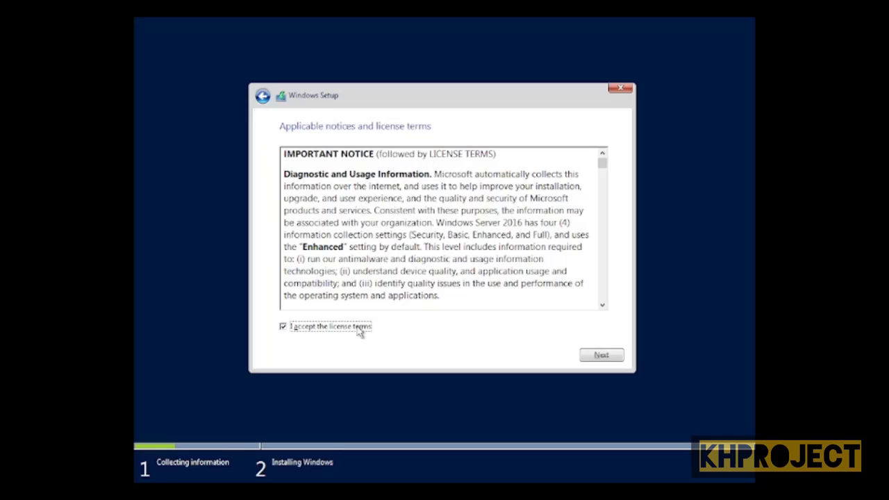
pyautogui.click(599, 354)
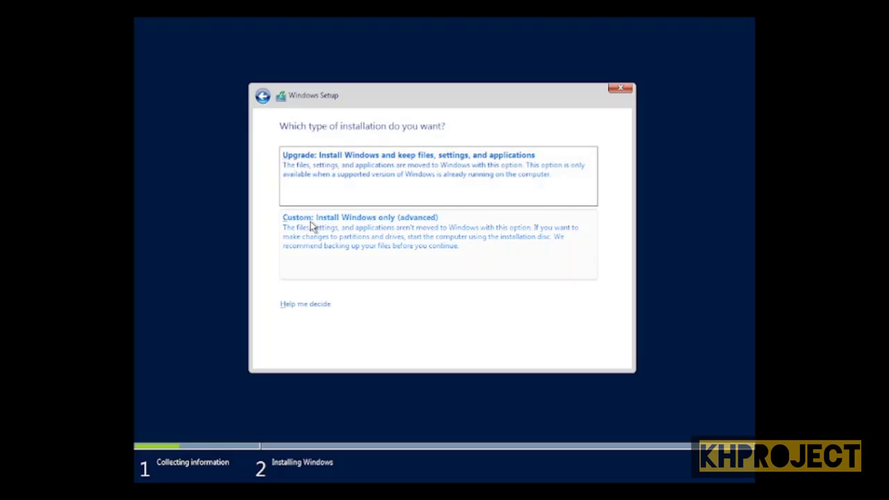
pyautogui.click(314, 261)
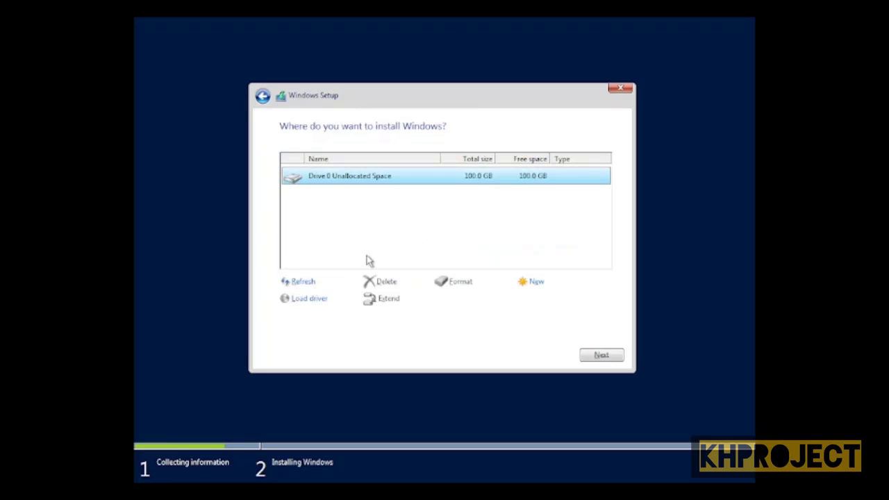
# - Create a new partition from all the unallocated space of Drive 0 and install Windows on Drive 0 Partition 2
pyautogui.click(526, 282)
pyautogui.click(547, 302)
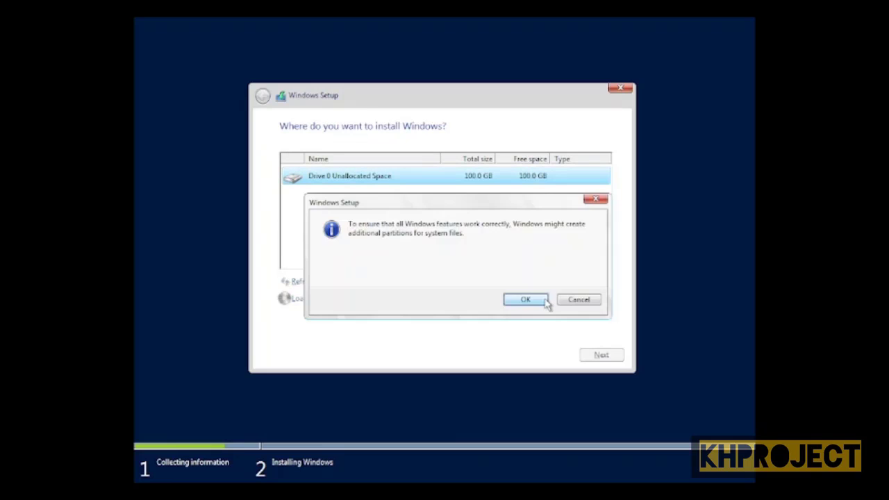
pyautogui.click(533, 301)
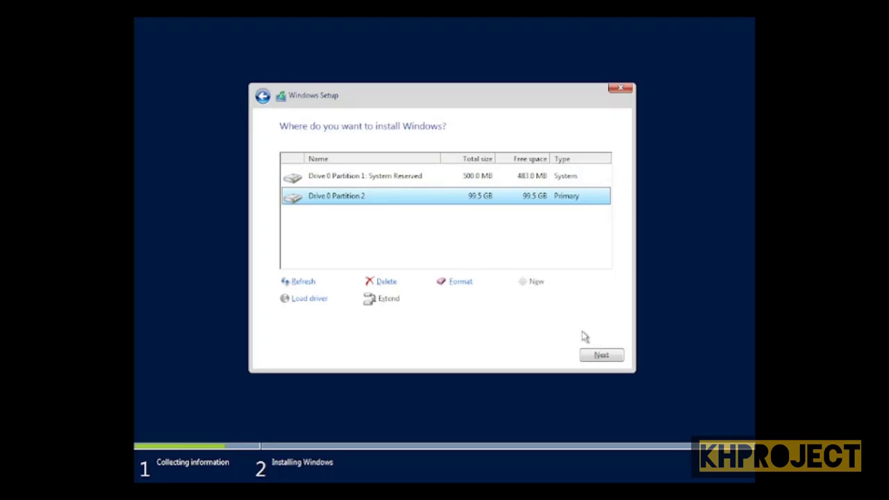
pyautogui.click(601, 355)
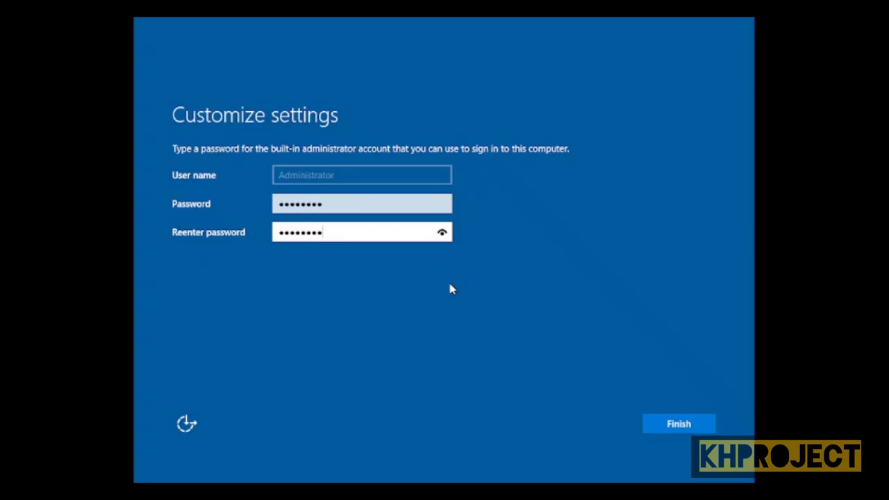
# - Finish setting the built-in administrator account's password, unlock the server and sign in as Administrator with the account password
pyautogui.click(687, 422)
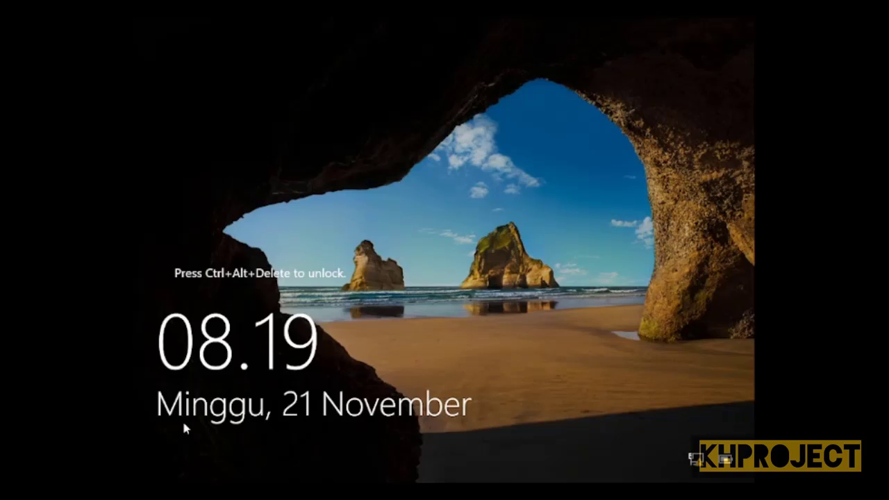
pyautogui.hotkey('ctrl', 'alt', 'Delete')
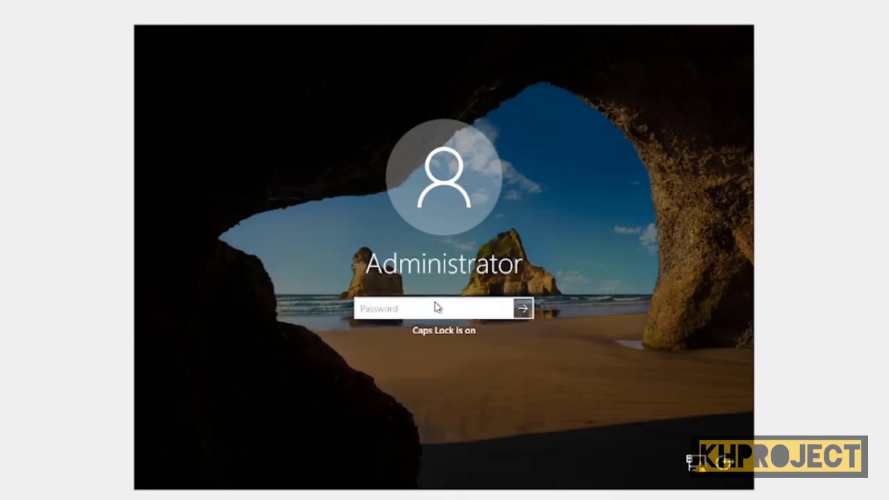
pyautogui.write('•')
pyautogui.press('capslock')
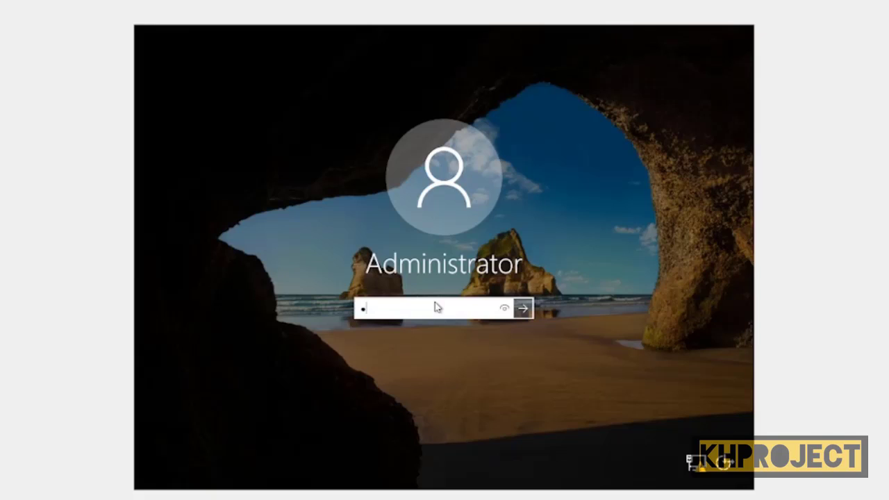
pyautogui.write('••')
pyautogui.press('Return')
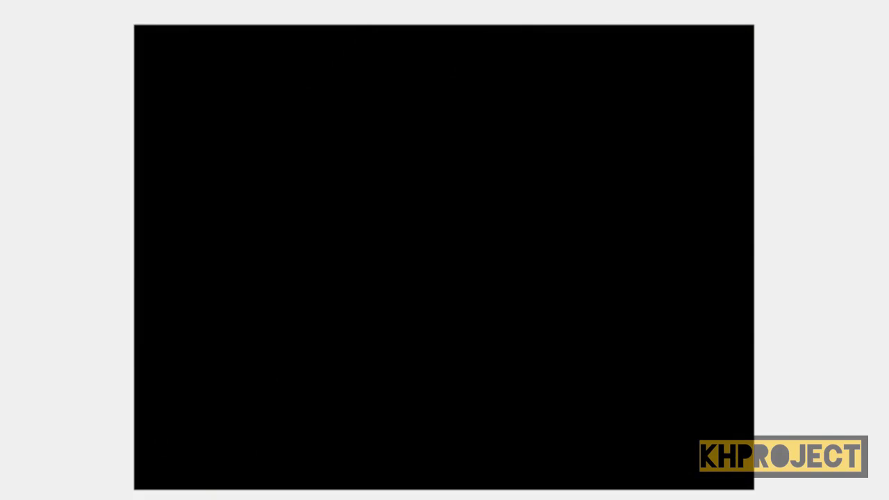